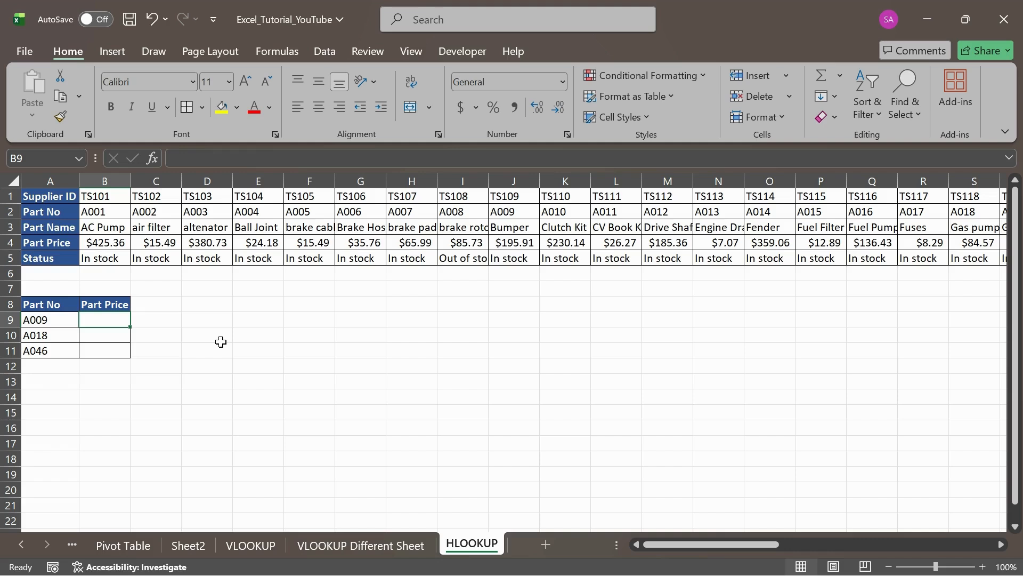
Step: Examine the supplier parts table in rows 1 to 5 and the part numbers in A9:A11
left_click(11, 196)
left_click_drag(11, 196, 11, 260)
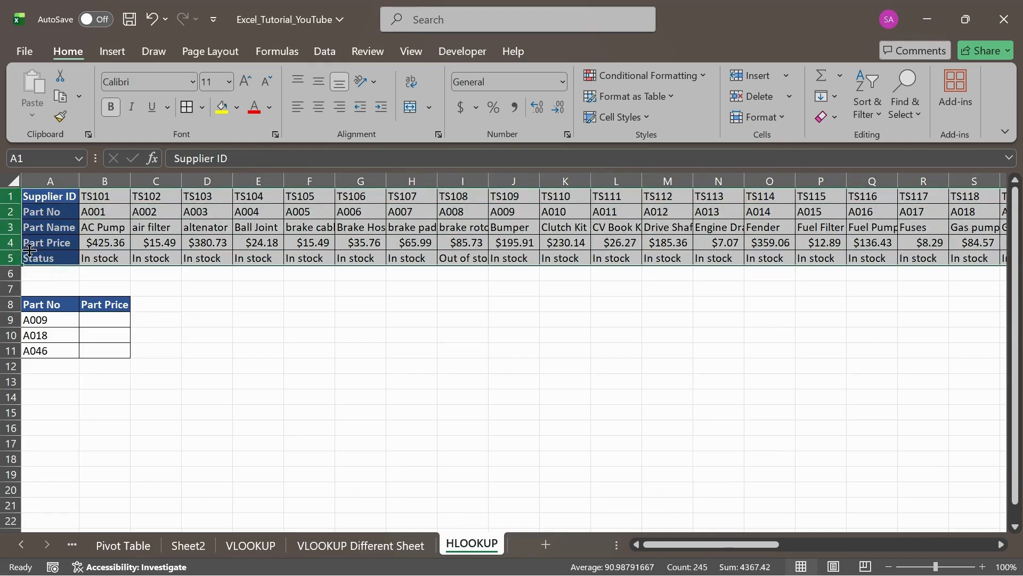
left_click(127, 242)
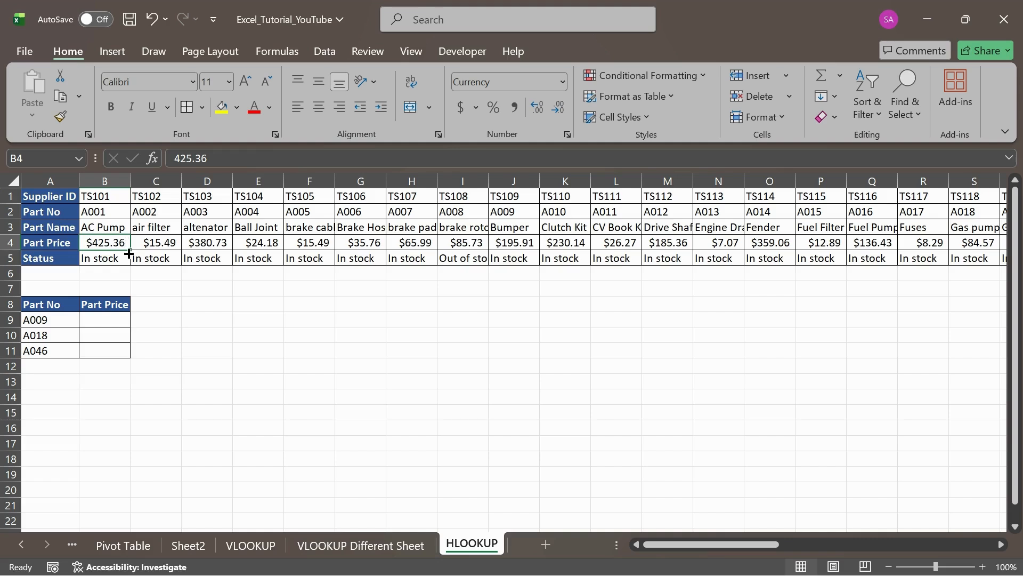
left_click_drag(51, 323, 55, 350)
left_click_drag(109, 199, 305, 253)
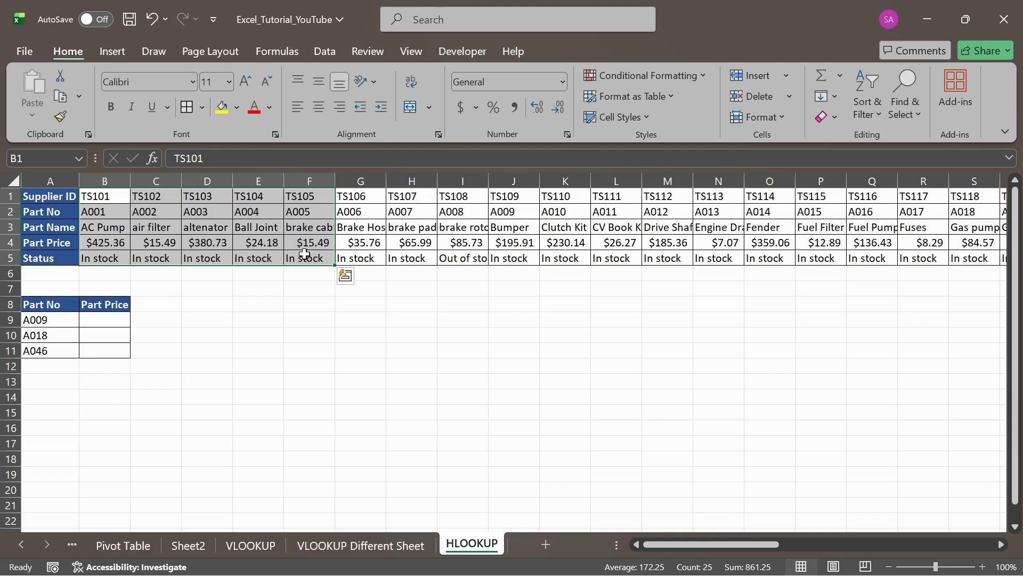
Step: Start an HLOOKUP formula in B9 with the part number in A9 as the lookup value
left_click(102, 321)
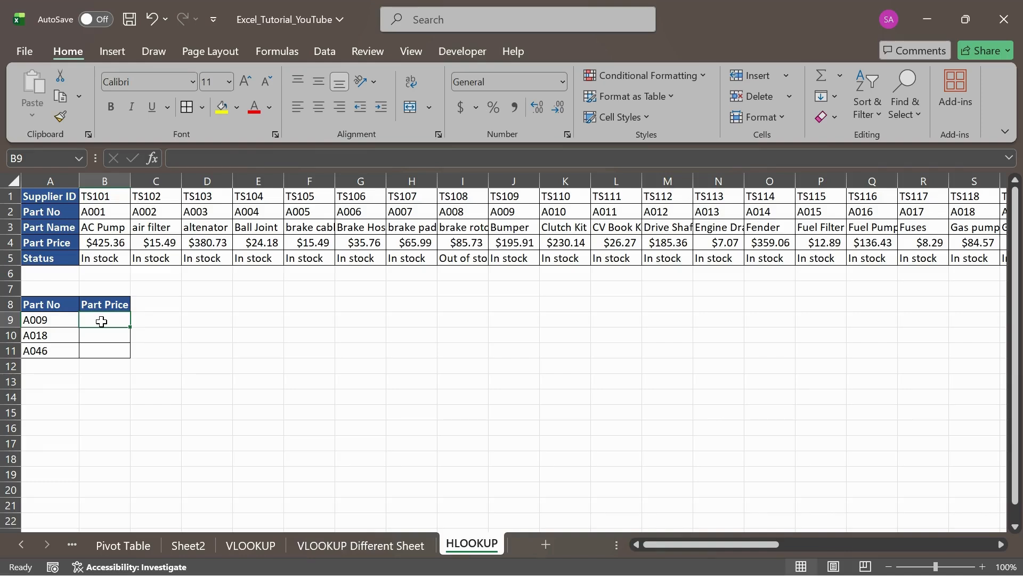
type("=")
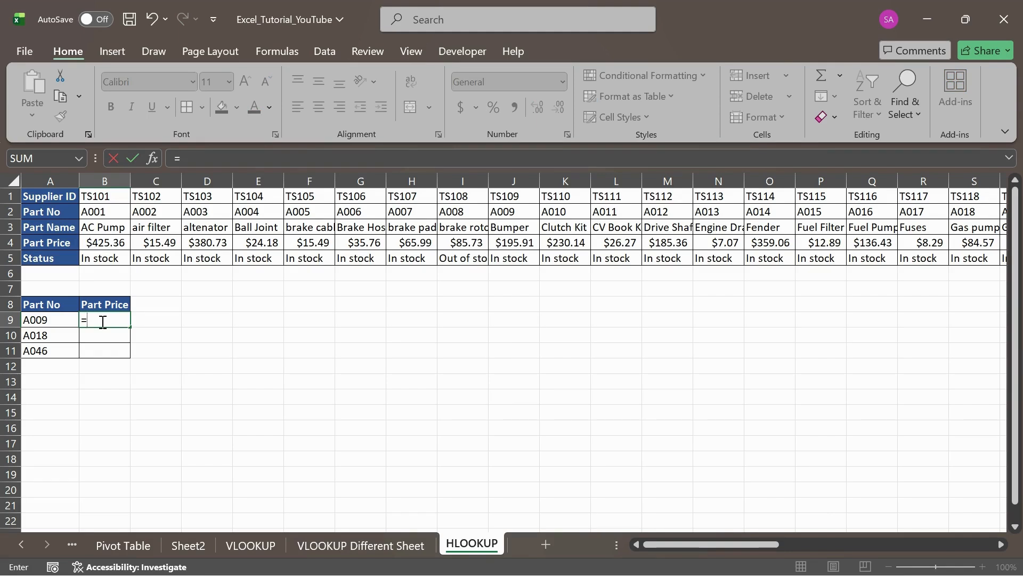
type("hloo")
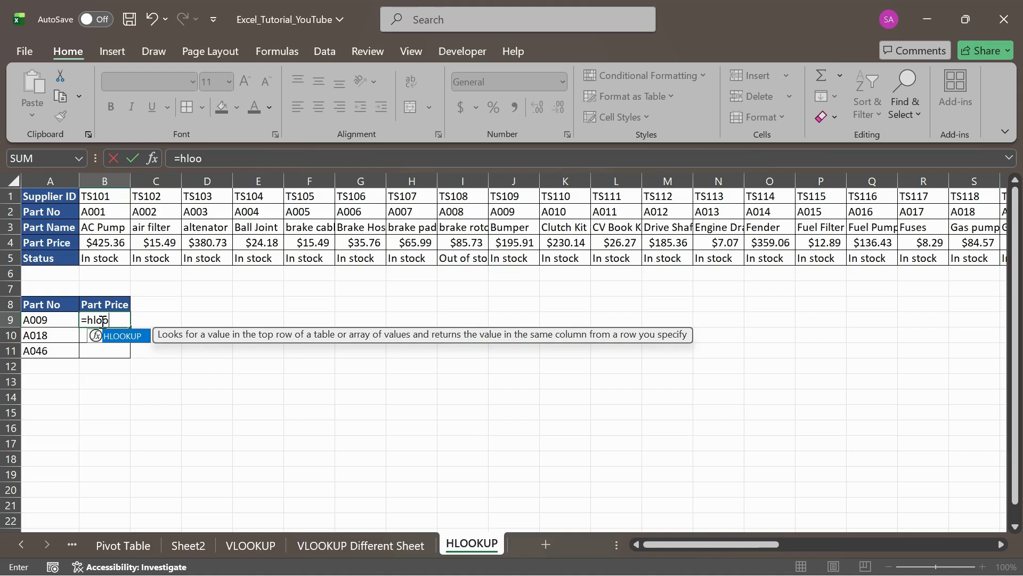
key("Tab")
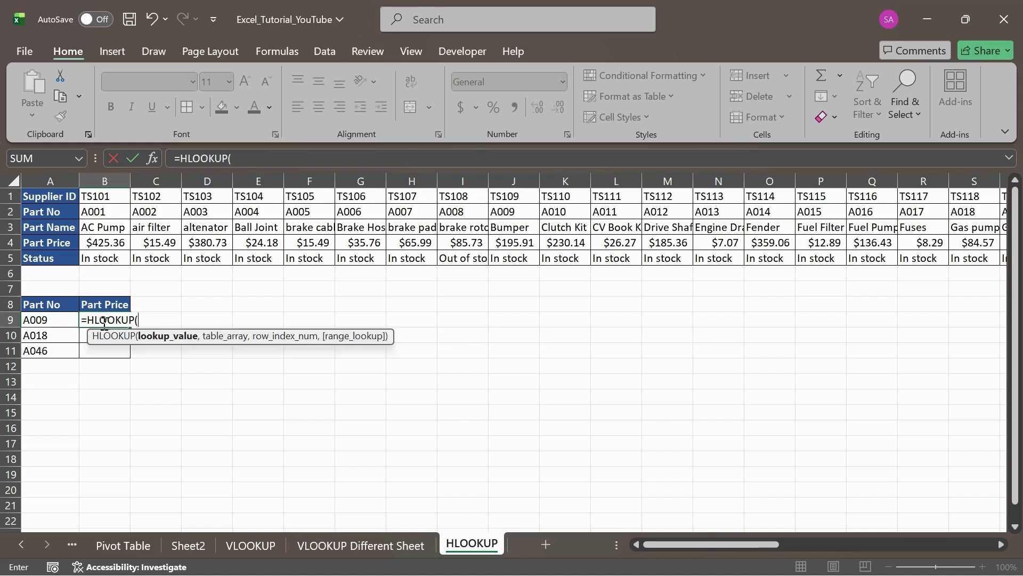
left_click(55, 320)
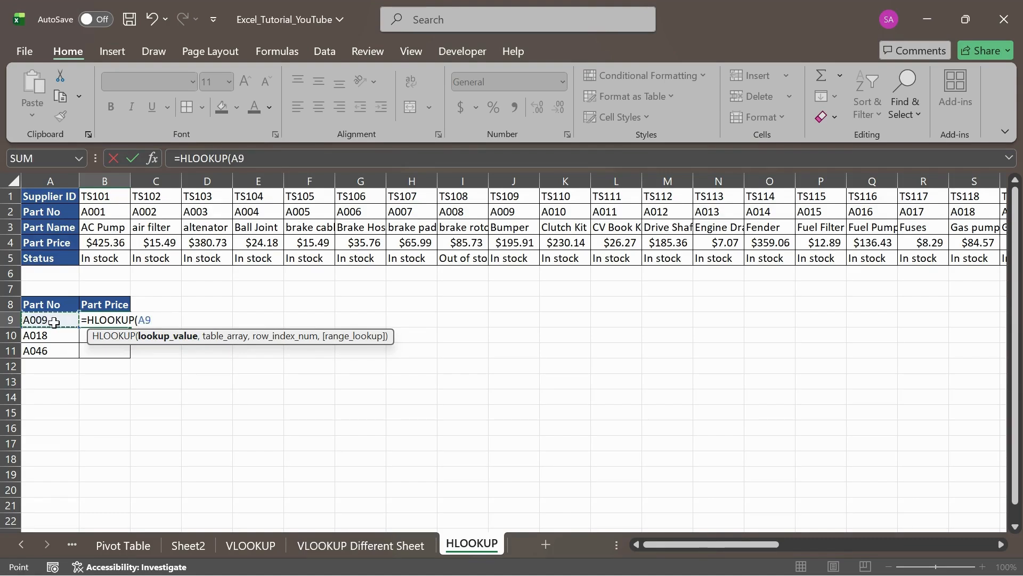
type(",")
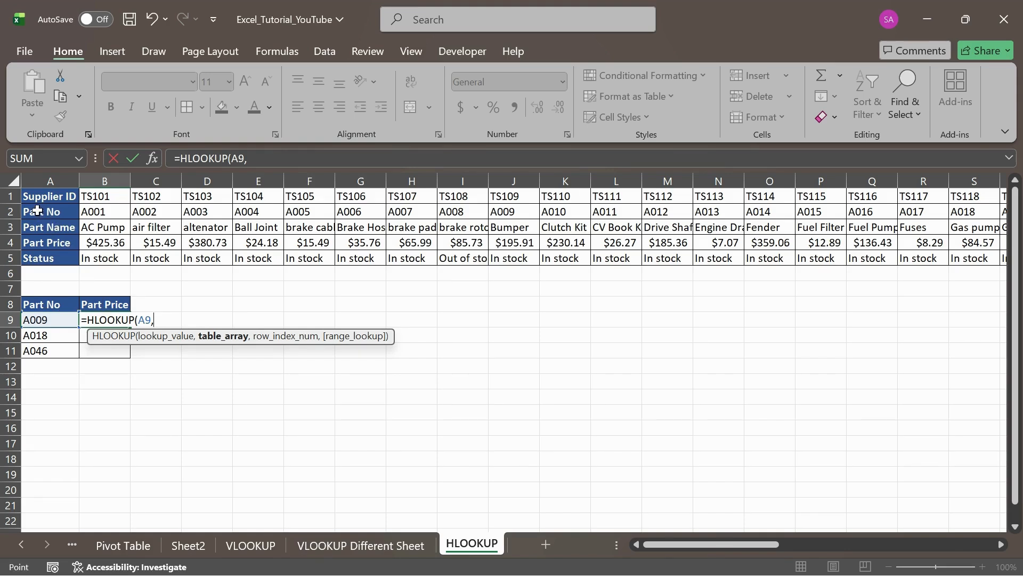
Step: Set the formula's table array to A2:AW4, covering the Part No through Part Price rows
left_click(37, 211)
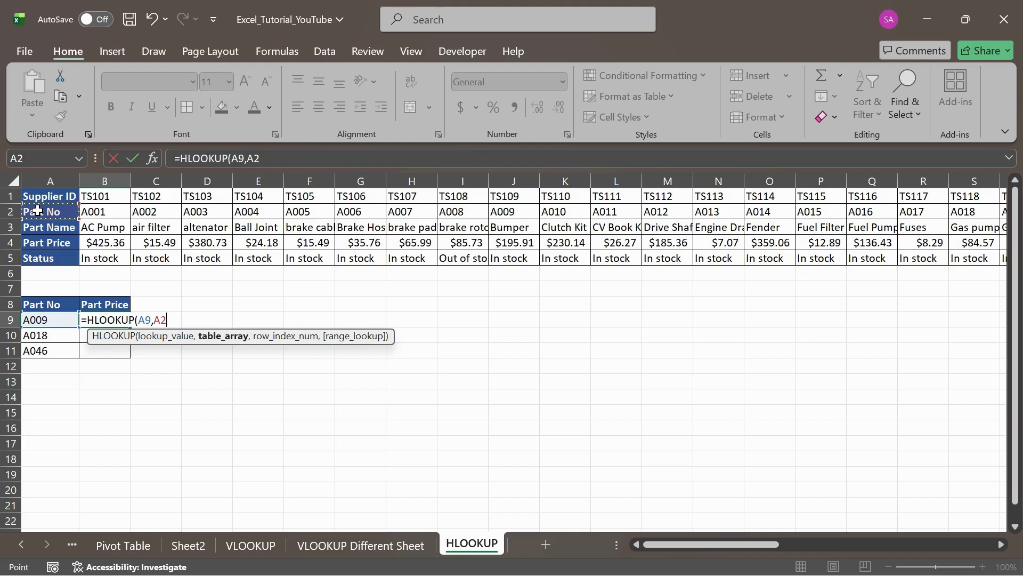
left_click_drag(38, 211, 56, 241)
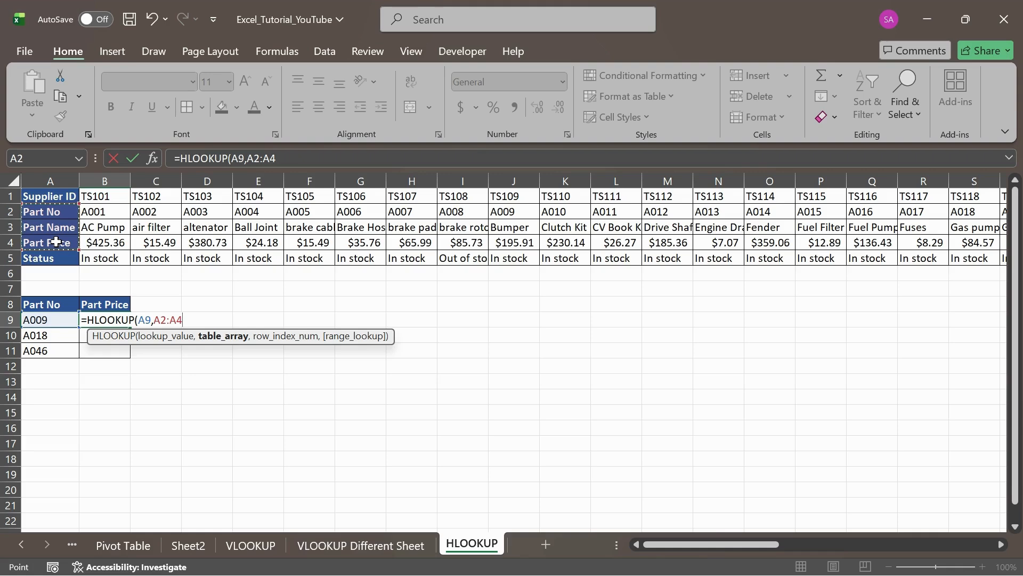
key("ctrl+shift+Right")
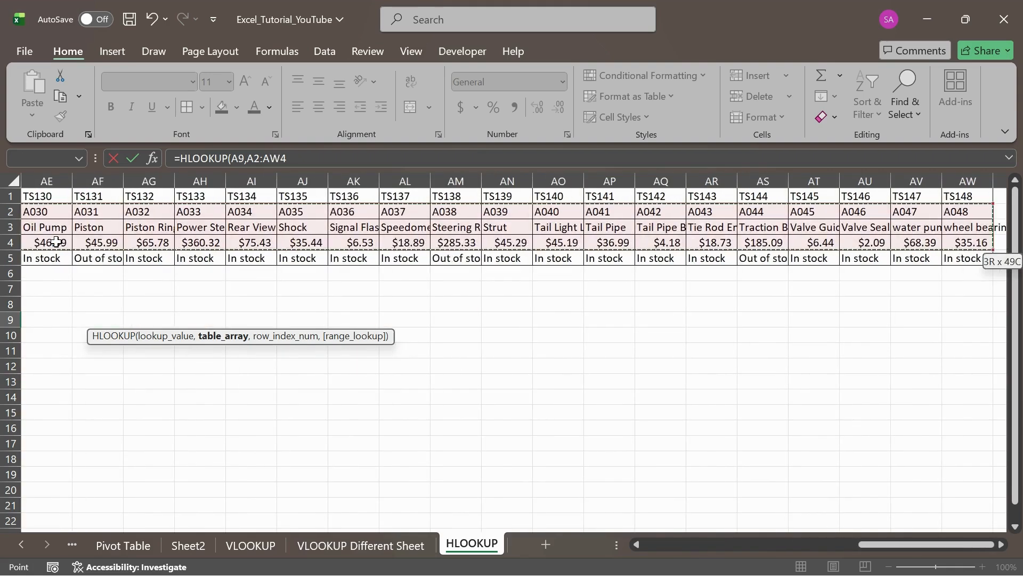
scroll(131, 260, "left", 10)
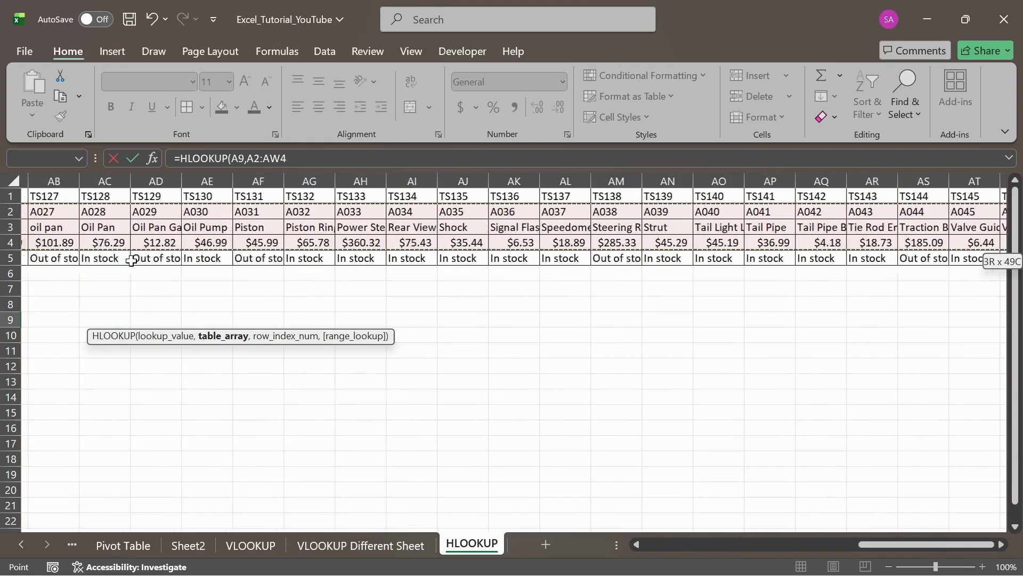
scroll(131, 260, "left", 2)
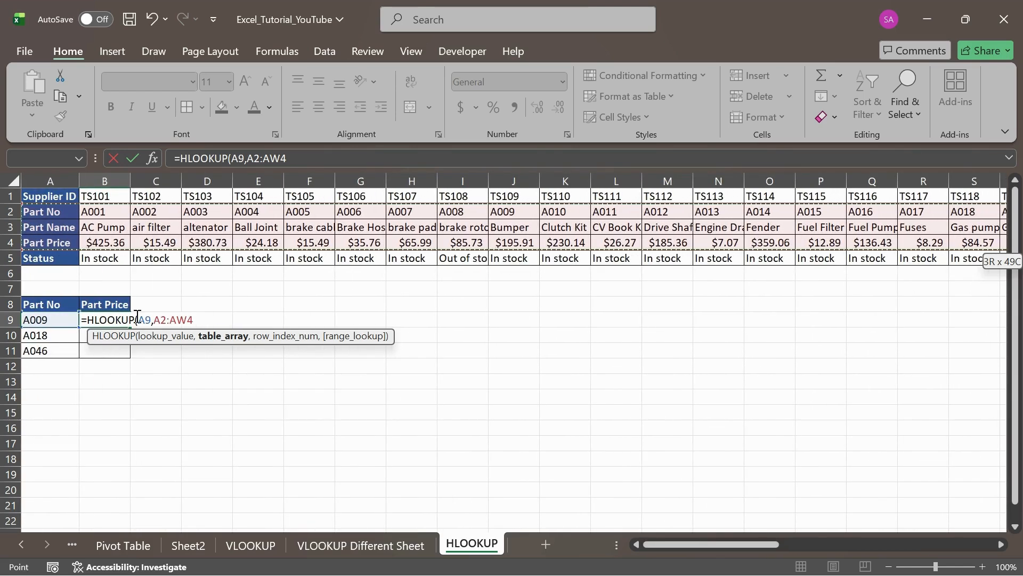
type(",")
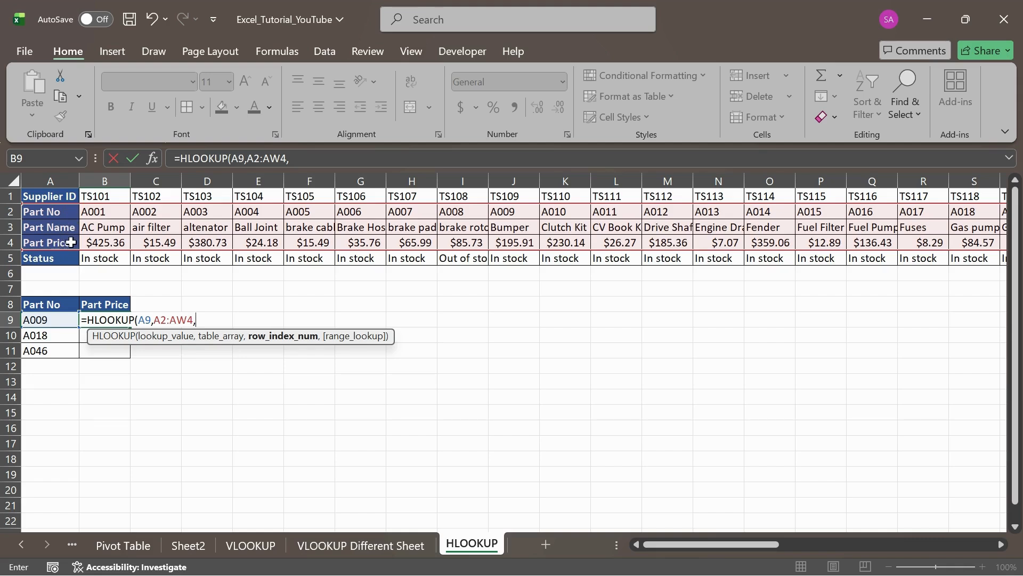
Step: Complete the B9 formula with row index 3 and FALSE for an exact match
type("3,")
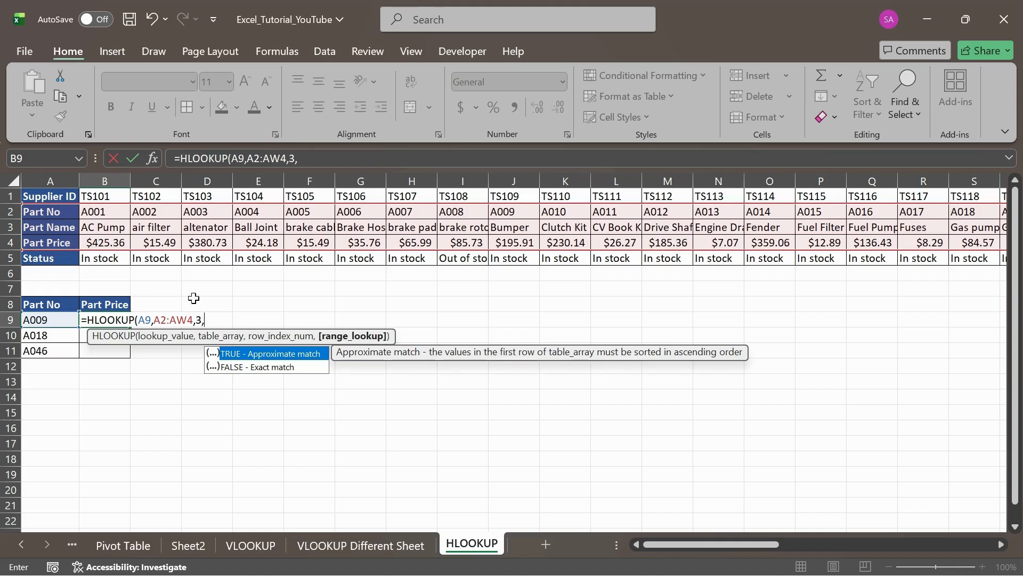
left_click(243, 370)
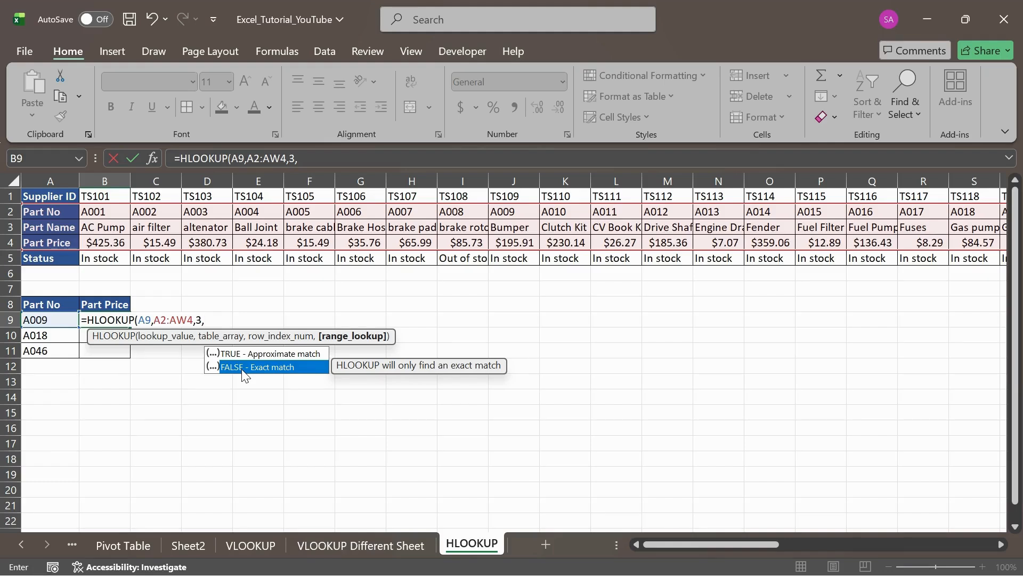
double_click(244, 371)
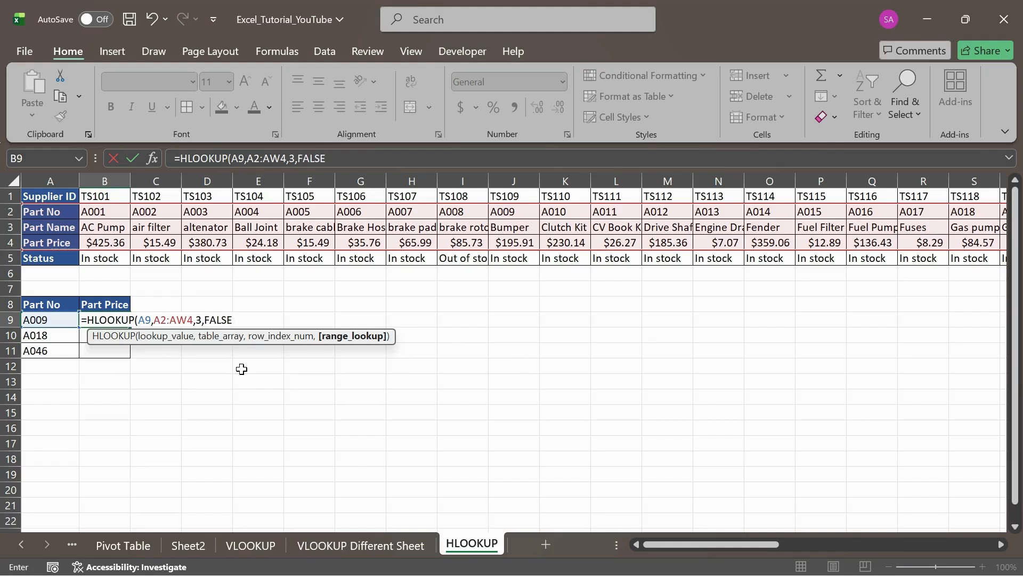
type(")\\")
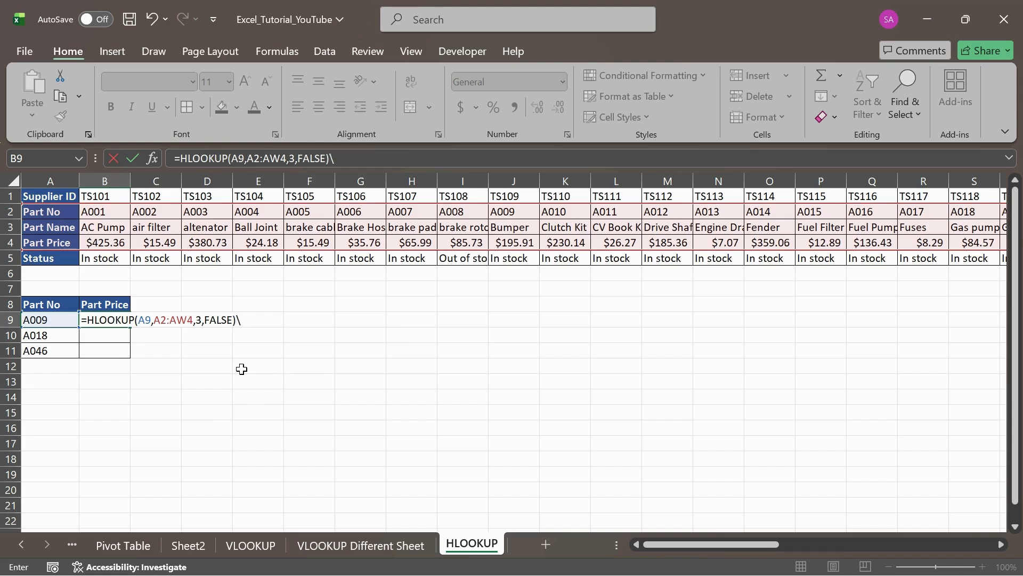
key("BackSpace")
key("Return")
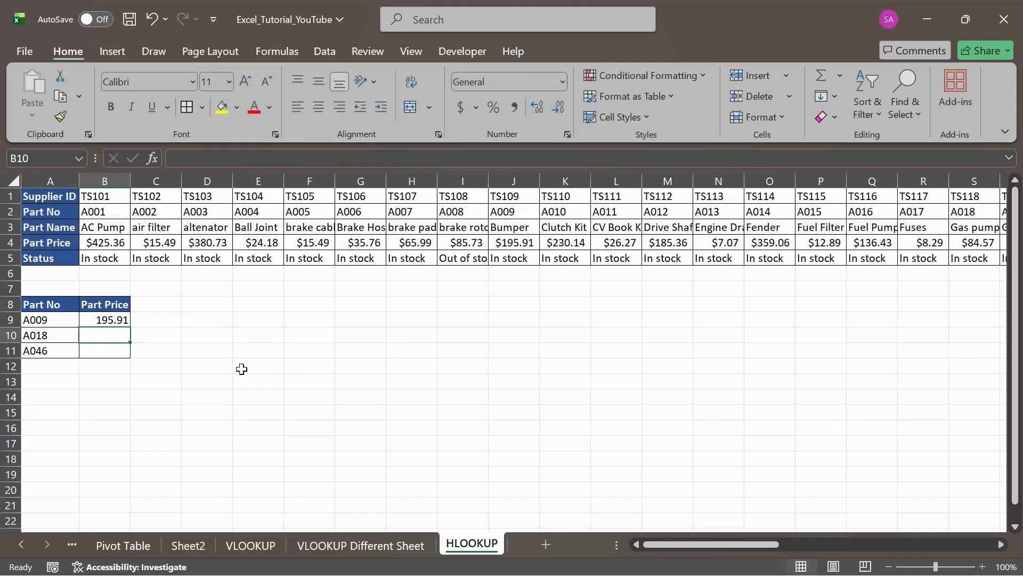
Step: Fill the HLOOKUP formula from B9 down to B11 and view the error options for B10
left_click(93, 323)
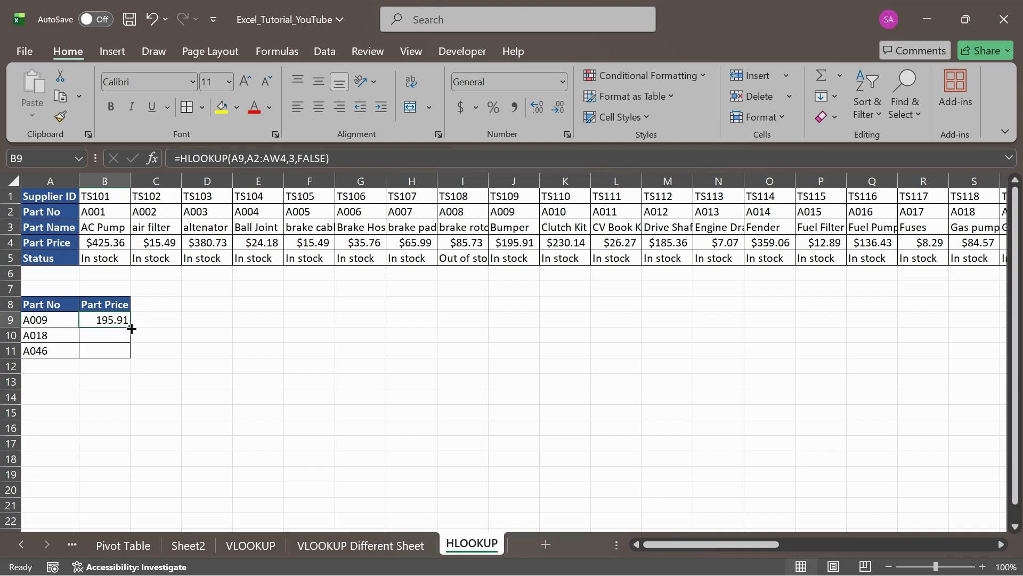
left_click_drag(130, 327, 129, 356)
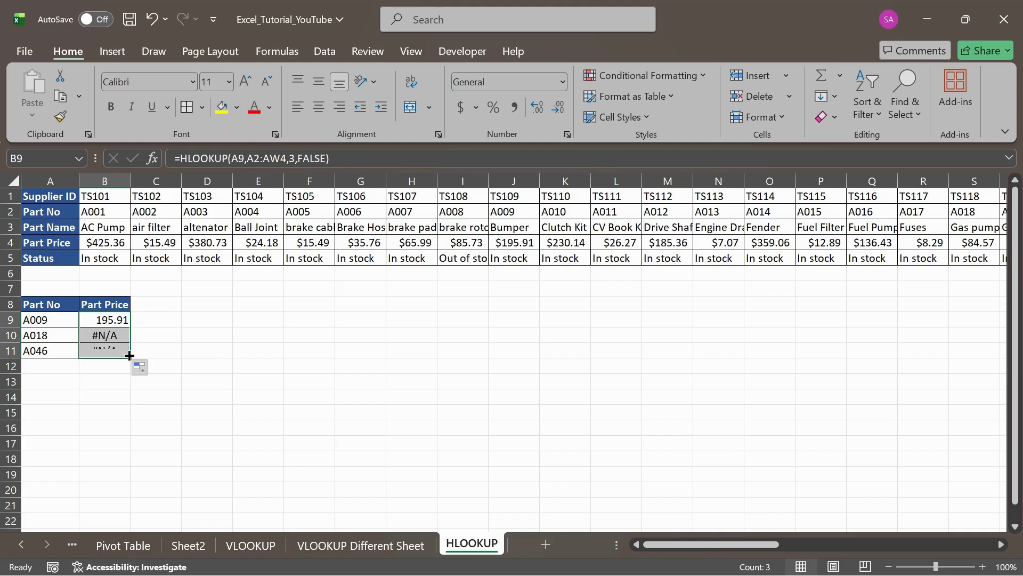
left_click(105, 337)
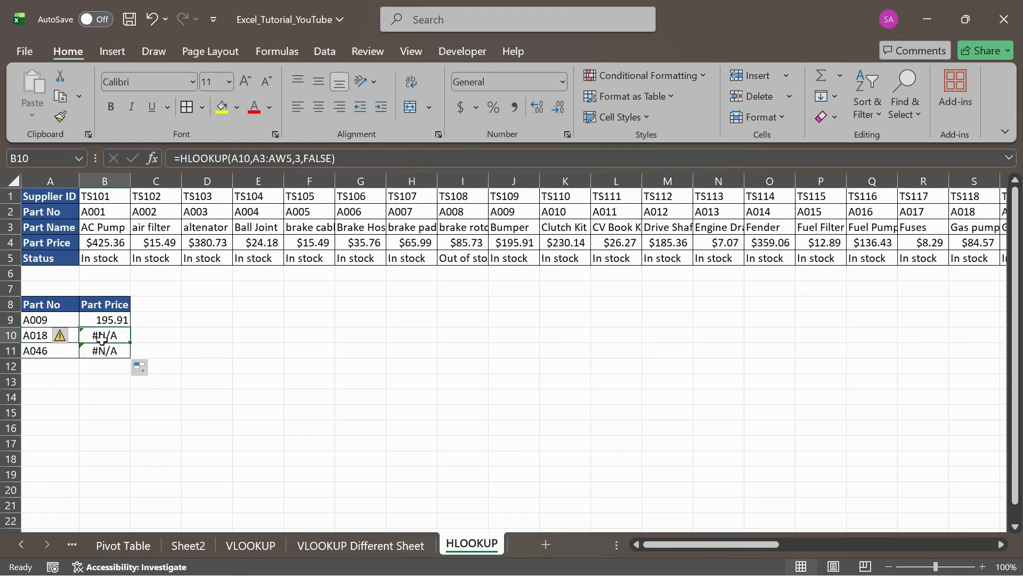
left_click(59, 331)
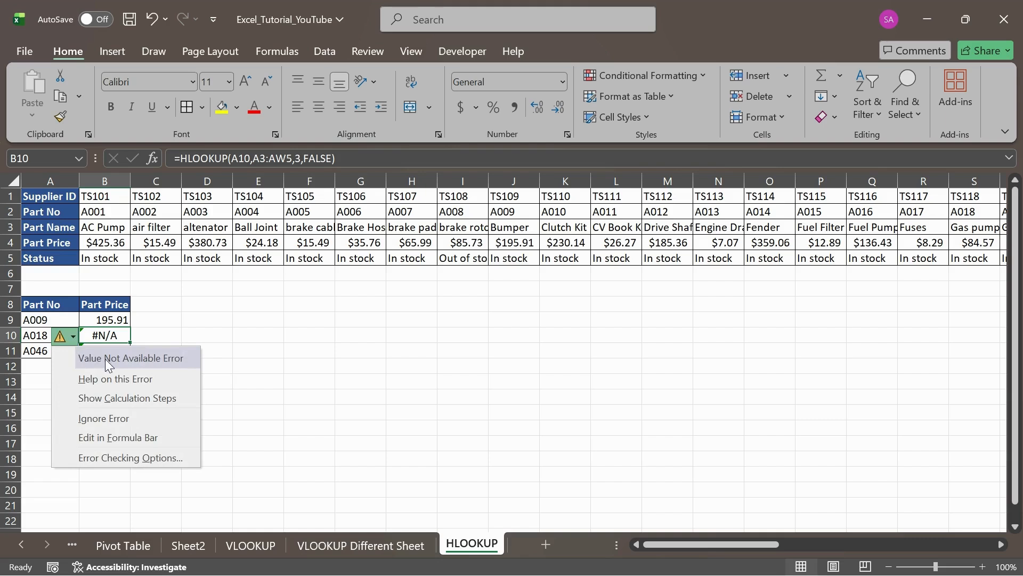
left_click(163, 323)
Step: Change the range lookup argument of the B9 formula to TRUE for an approximate match
left_click(102, 324)
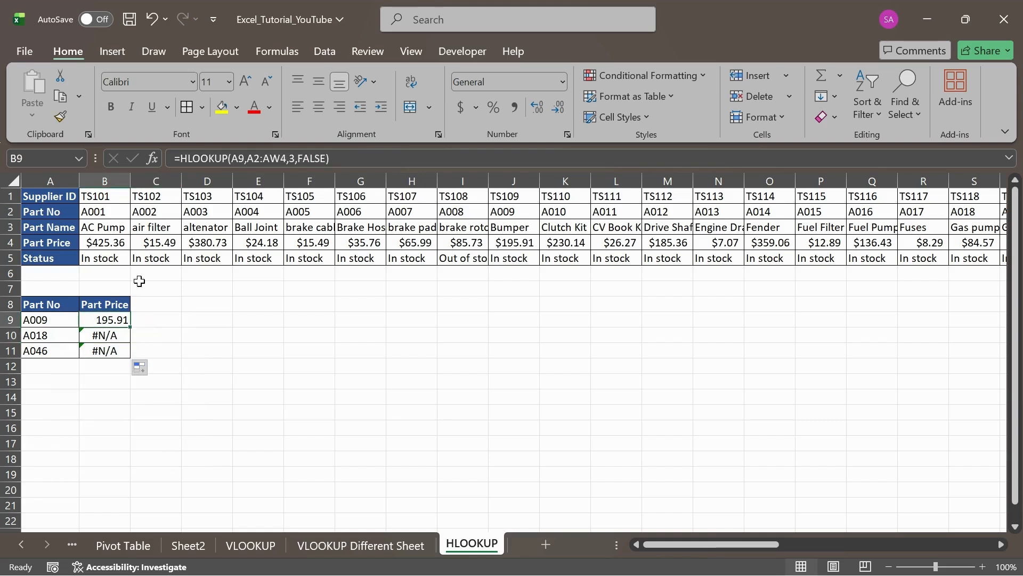
left_click(353, 159)
key("BackSpace")
key("BackSpace")
key("BackSpace")
key("BackSpace")
key("BackSpace")
key("BackSpace")
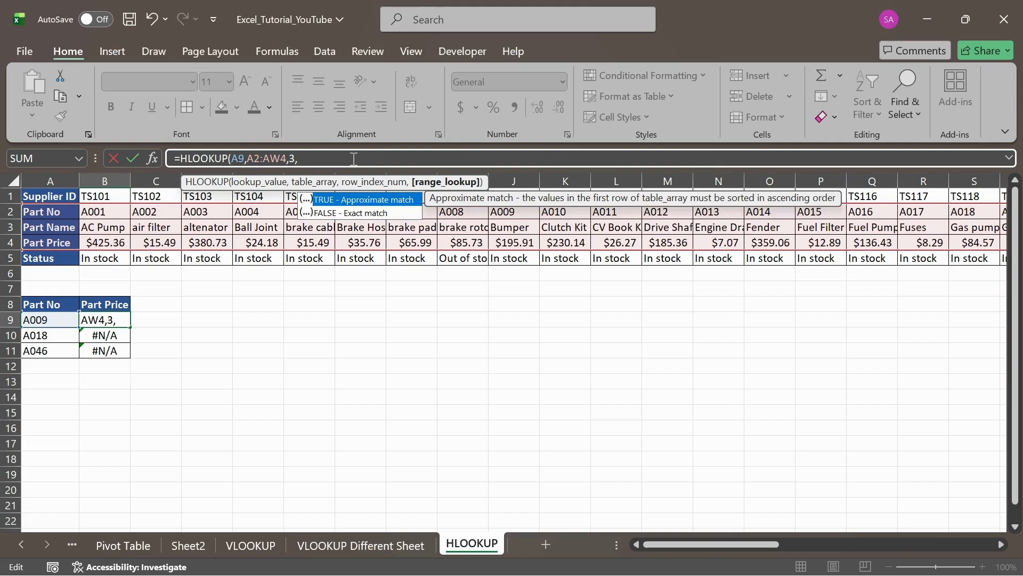
key("Tab")
type(")")
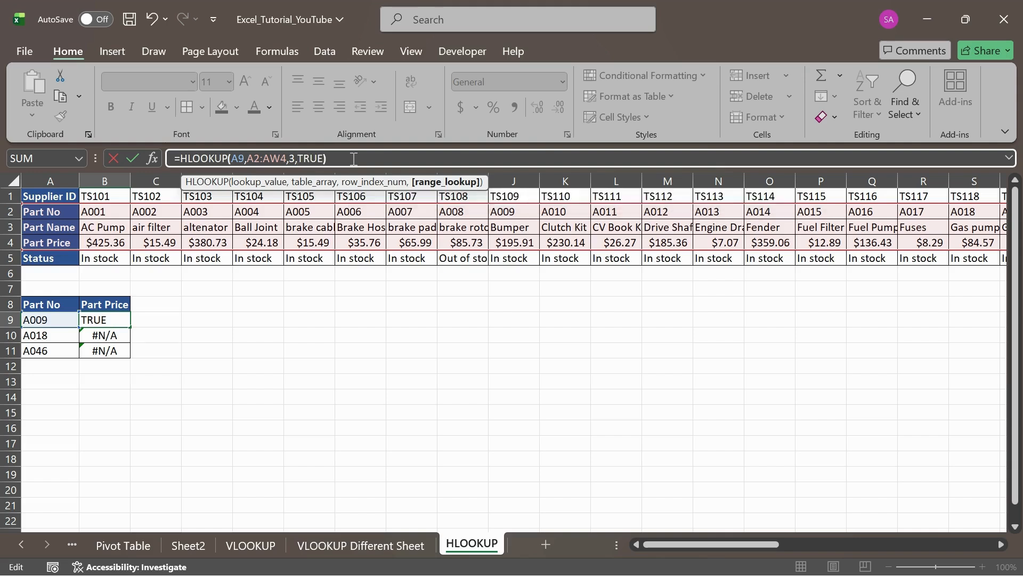
key("Return")
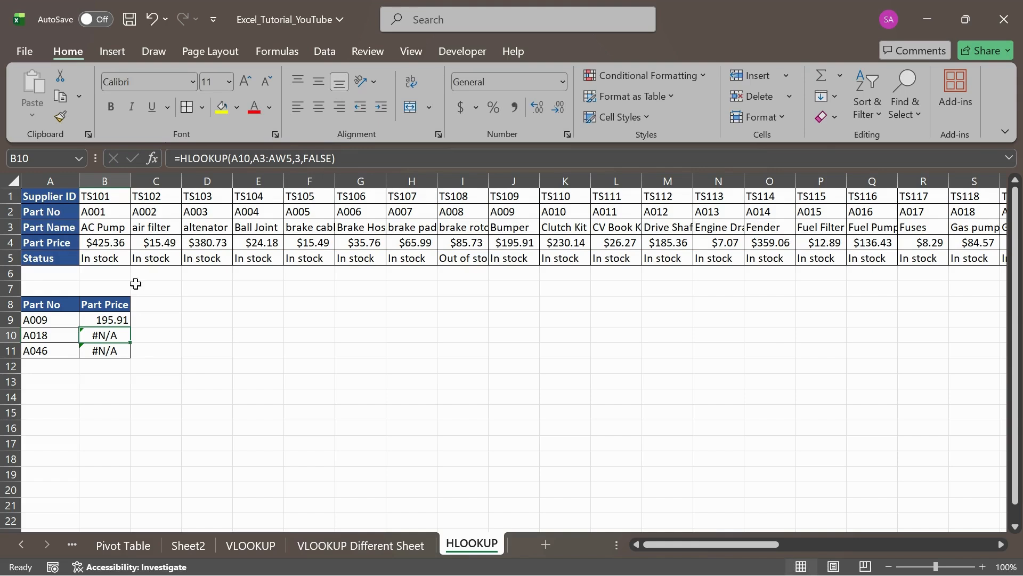
Step: Fill the revised approximate-match formula from B9 down through B11
left_click(101, 316)
left_click_drag(130, 328, 131, 359)
left_click(143, 331)
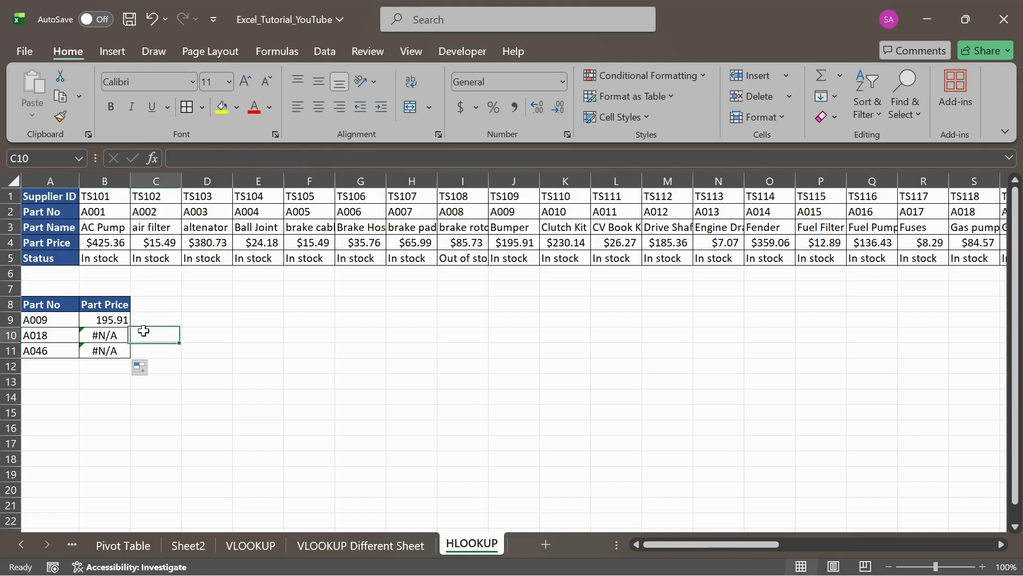
Step: Check the formulas in B10 and B9 against the part numbers and prices in the parts table
left_click(97, 331)
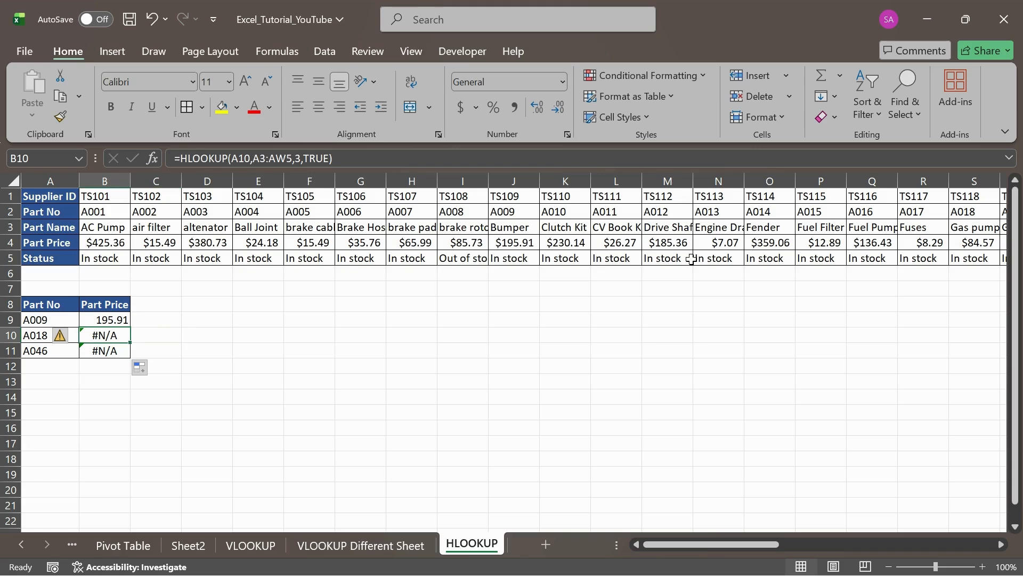
scroll(719, 253, "right", 1)
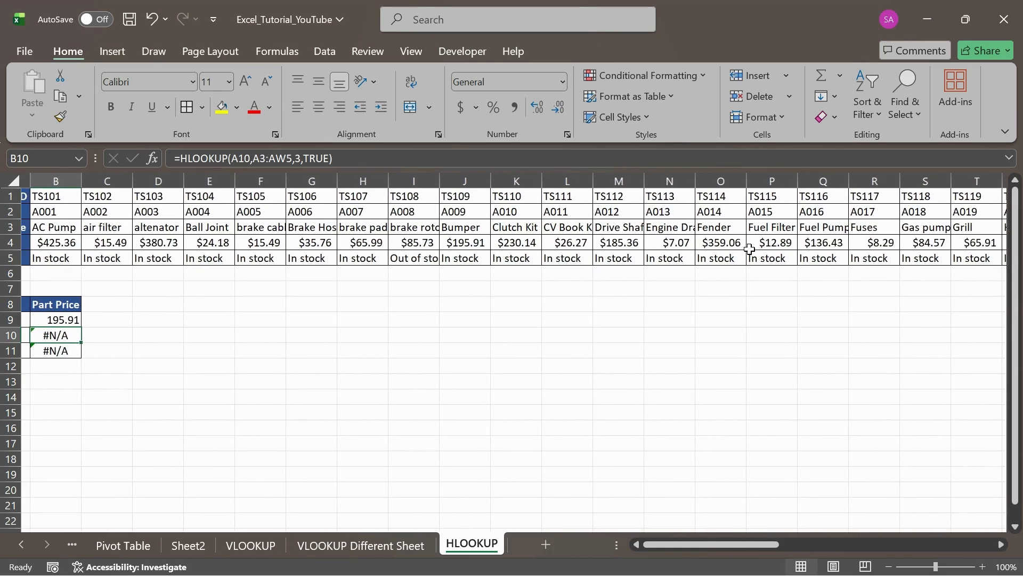
scroll(750, 249, "left", 1)
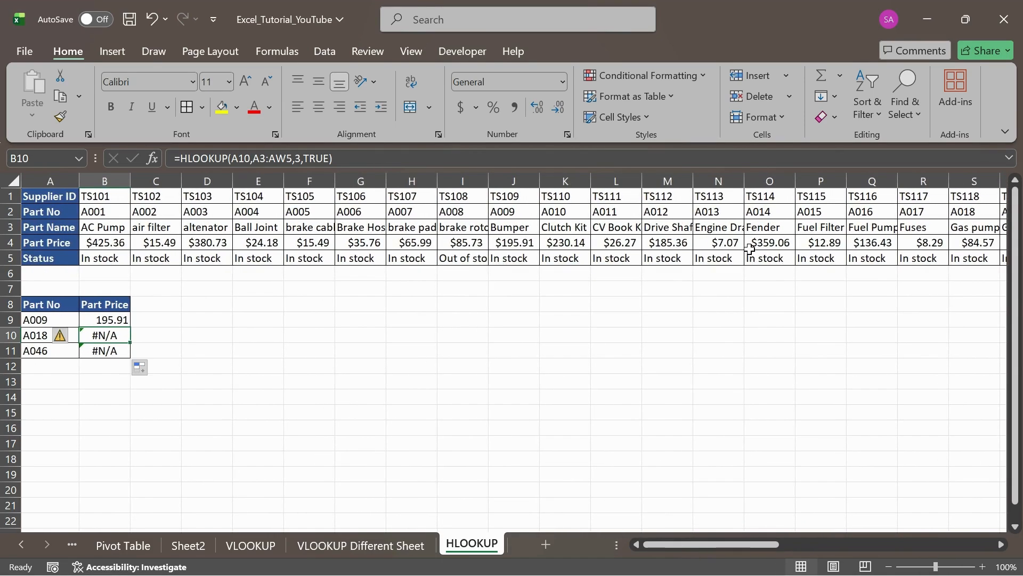
scroll(750, 249, "right", 1)
scroll(749, 247, "left", 1)
left_click(49, 319)
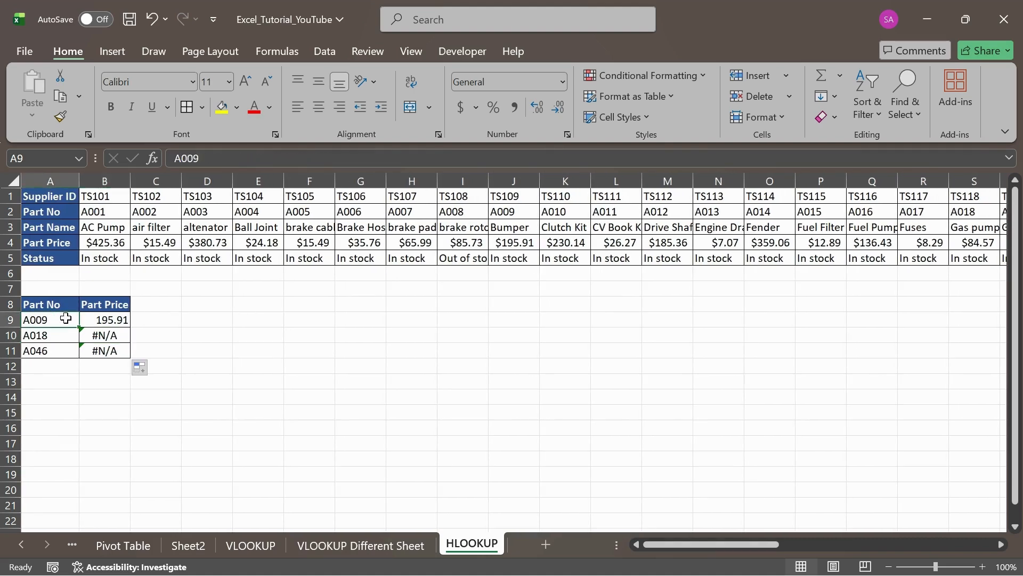
left_click(100, 318)
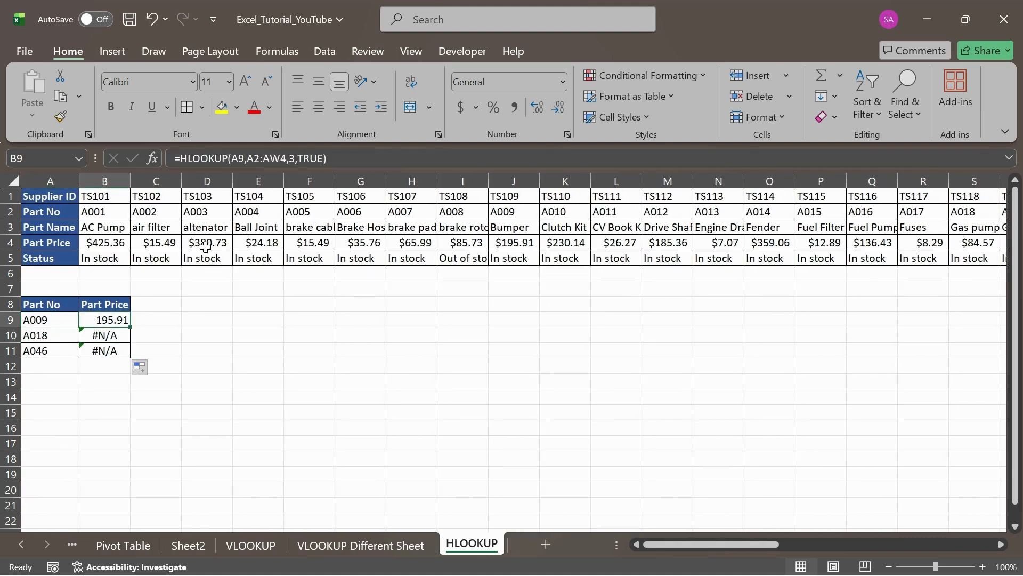
scroll(326, 222, "right", 4)
scroll(326, 222, "left", 2)
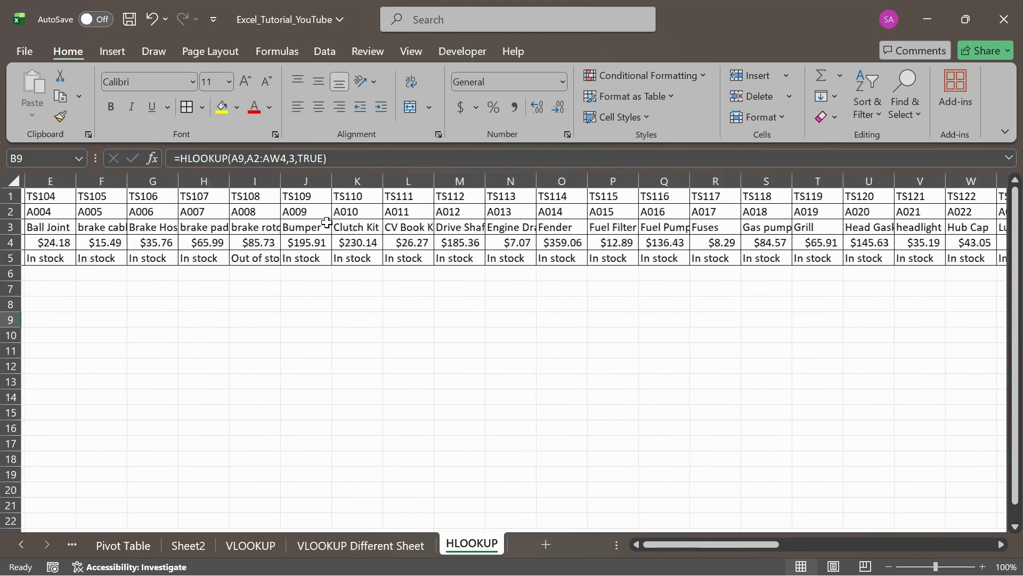
Step: Check the price of part A009 in the parts table and clear the contents of A10:B11
scroll(327, 222, "left", 2)
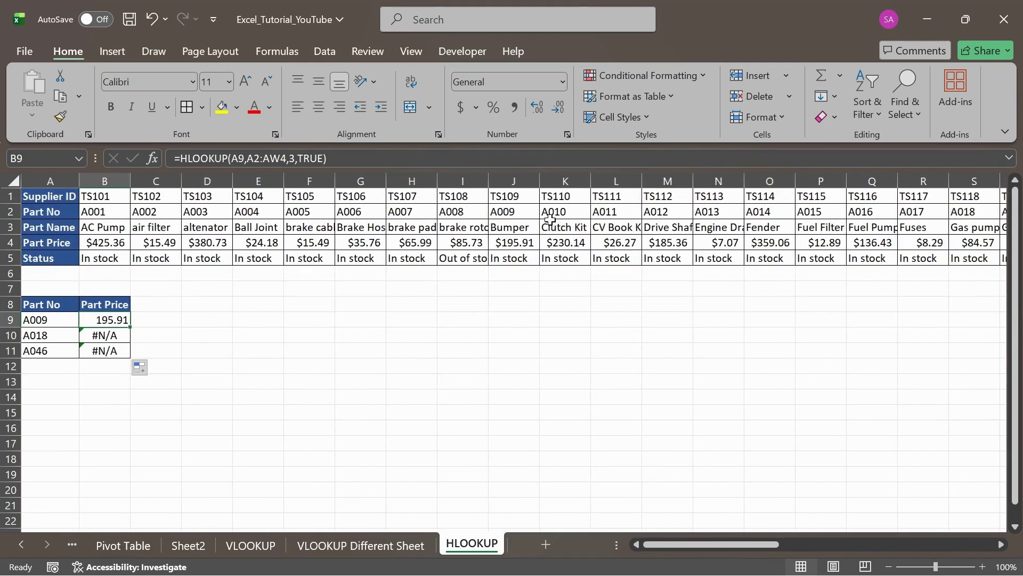
left_click(531, 241)
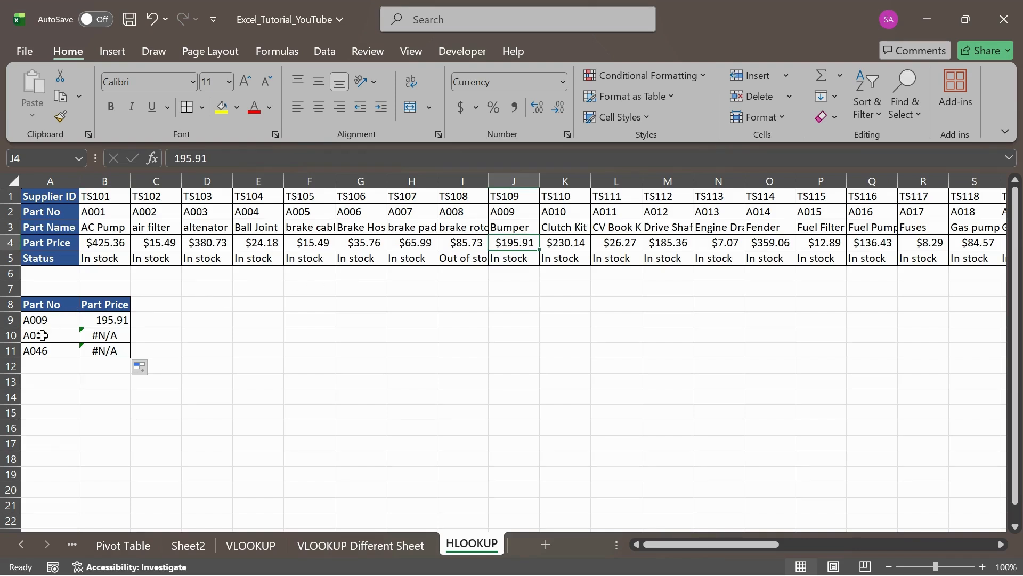
left_click_drag(42, 335, 130, 351)
key("Delete")
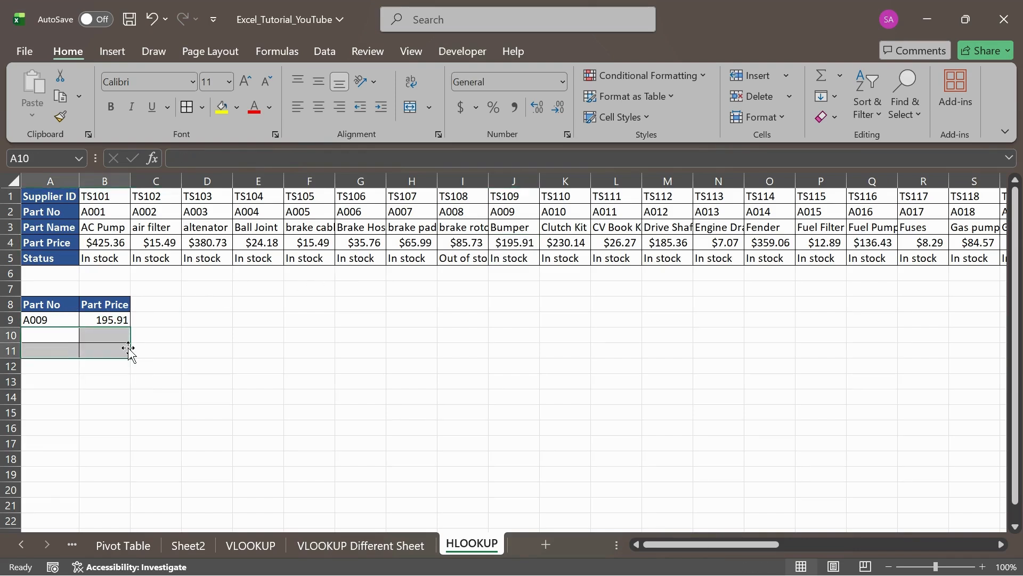
Step: Change the part number in A9 to A018 and compare the returned price with that part's entry in the parts table
left_click(53, 317)
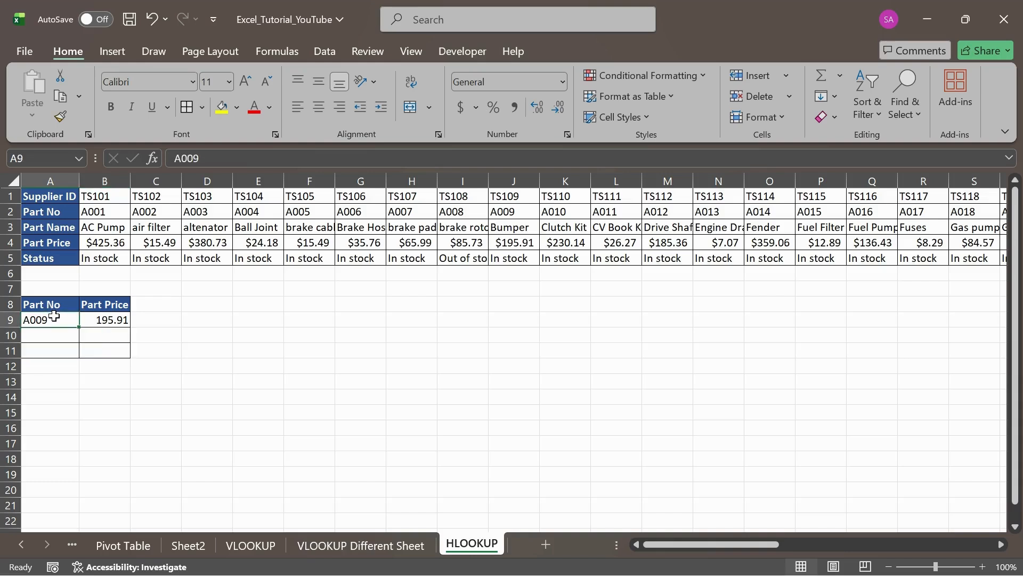
double_click(57, 320)
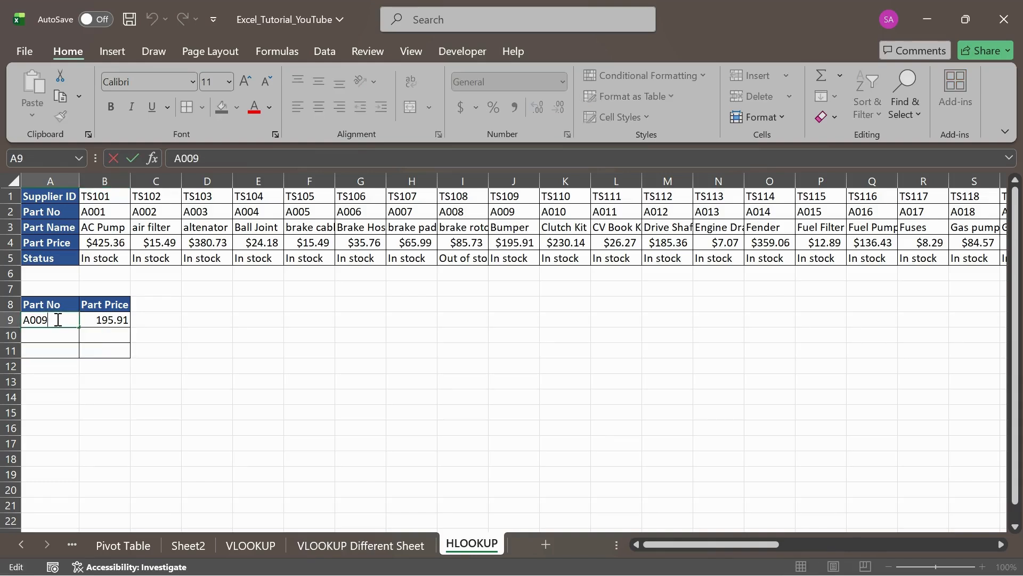
key("BackSpace")
key("BackSpace")
type("18")
key("Return")
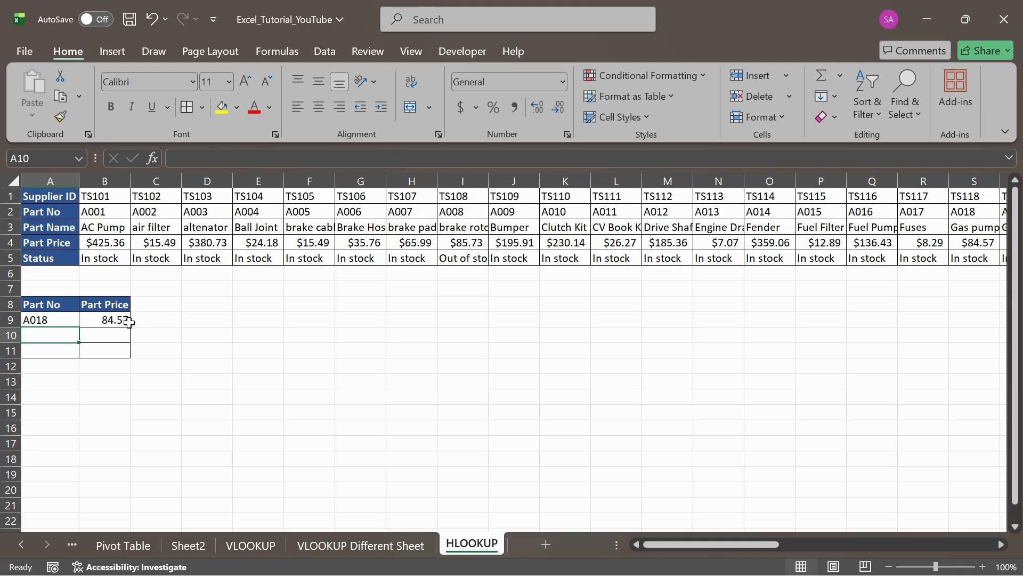
scroll(577, 242, "right", 7)
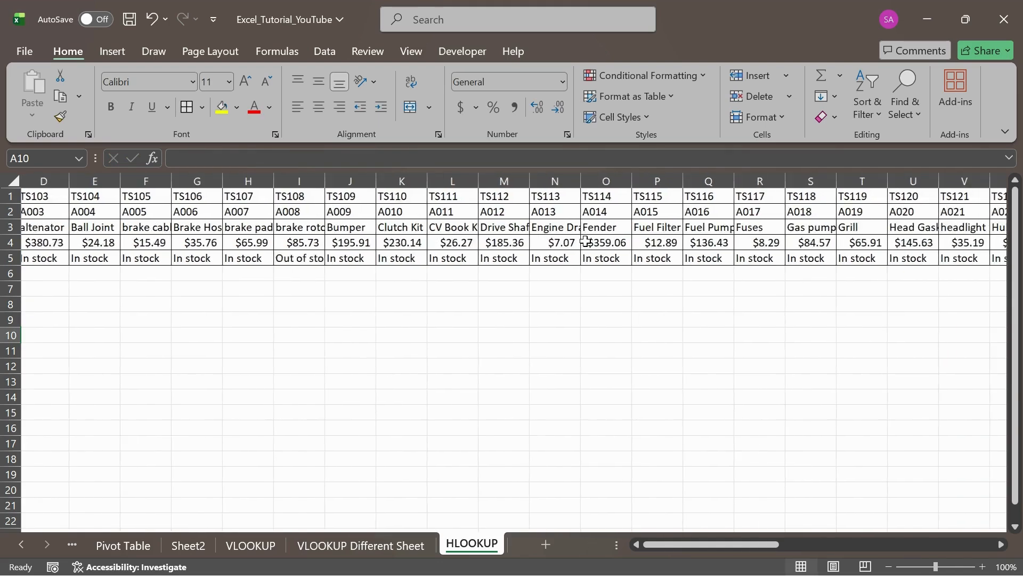
scroll(585, 242, "right", 2)
scroll(585, 242, "left", 2)
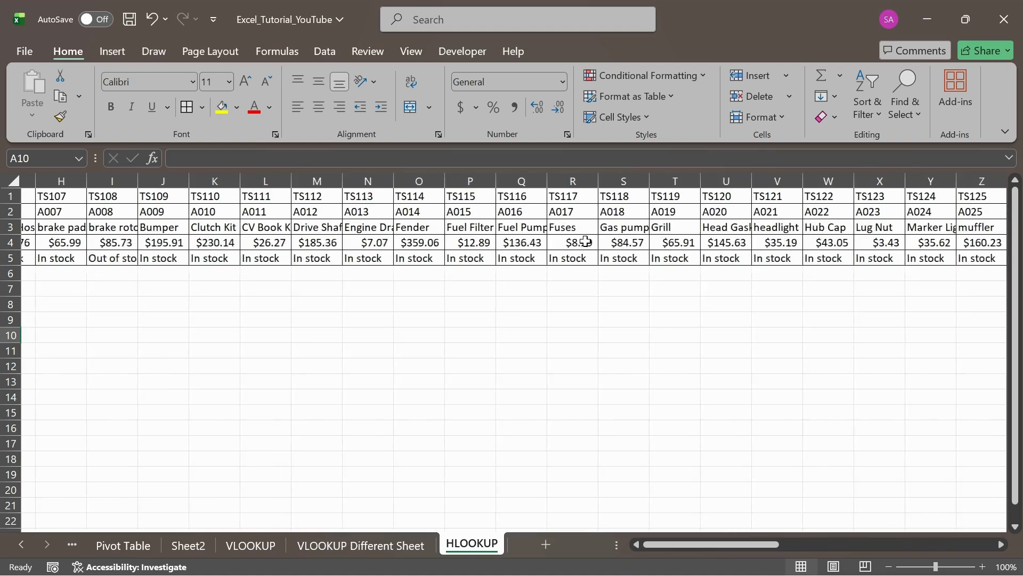
left_click(614, 246)
scroll(447, 324, "left", 7)
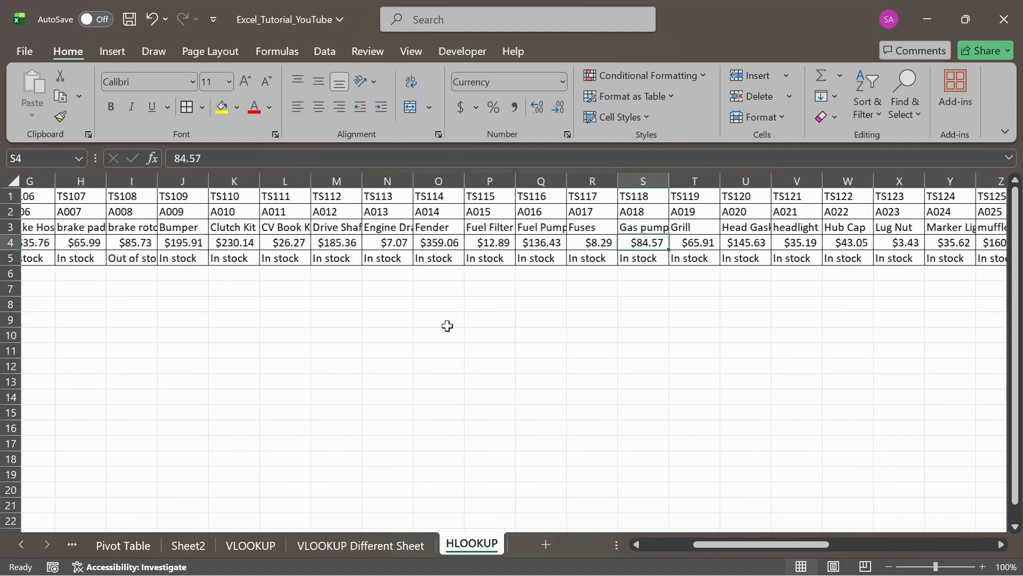
Step: Change the part number in A9 to A046 and check the B9 lookup against that part's price in the parts table
left_click(63, 318)
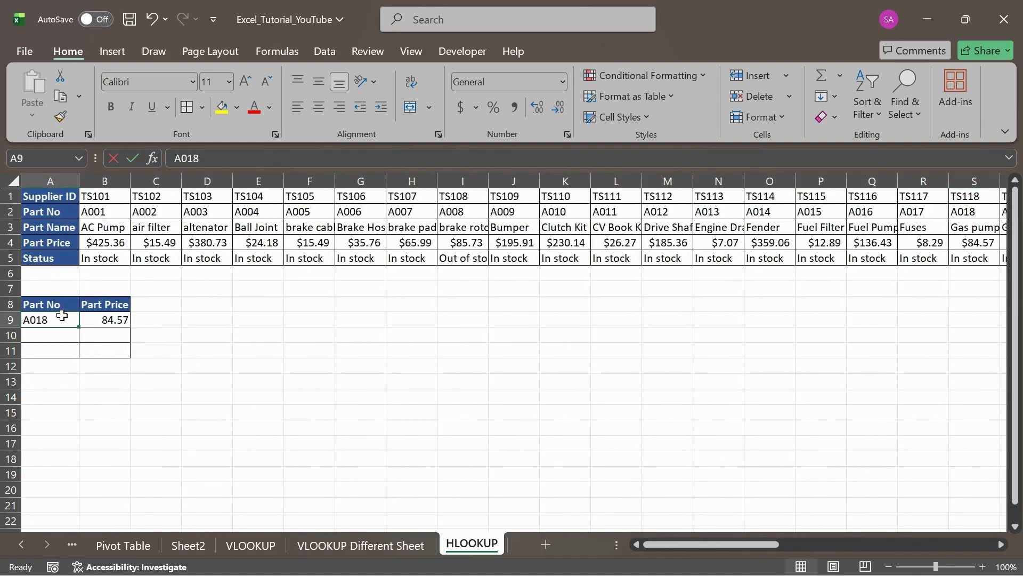
double_click(63, 318)
key("BackSpace")
key("BackSpace")
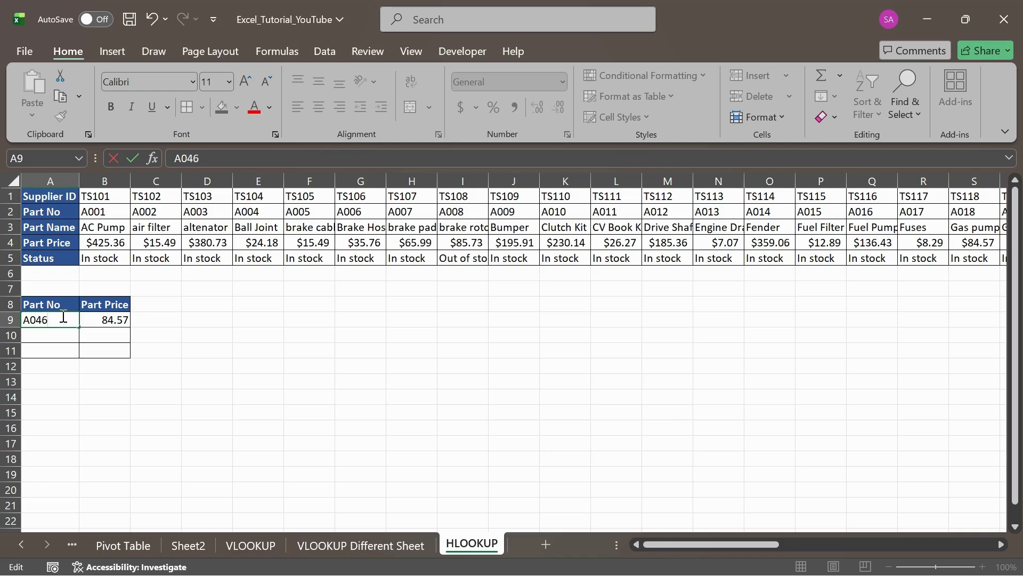
type("46")
key("Return")
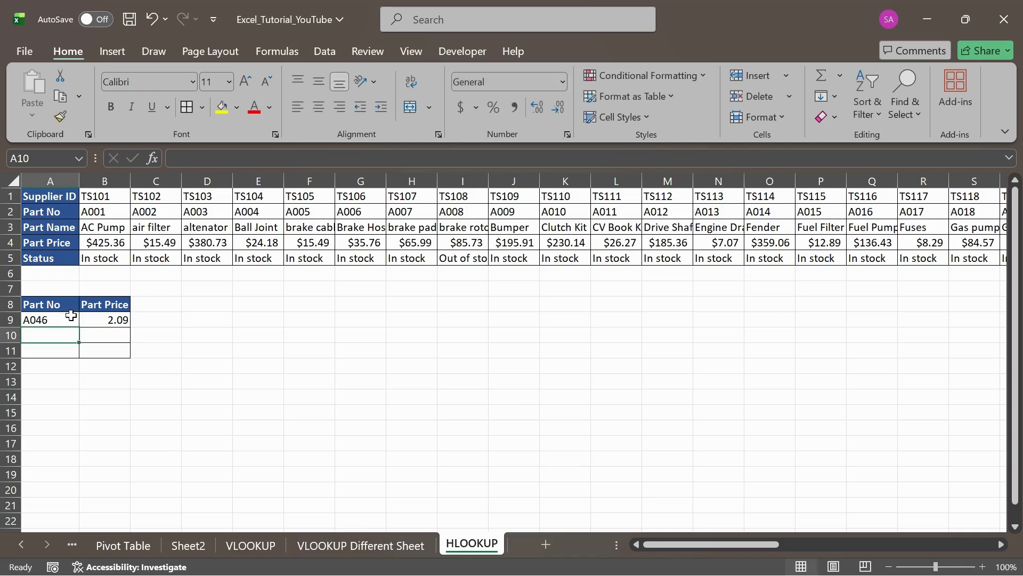
scroll(265, 304, "right", 6)
scroll(267, 304, "right", 9)
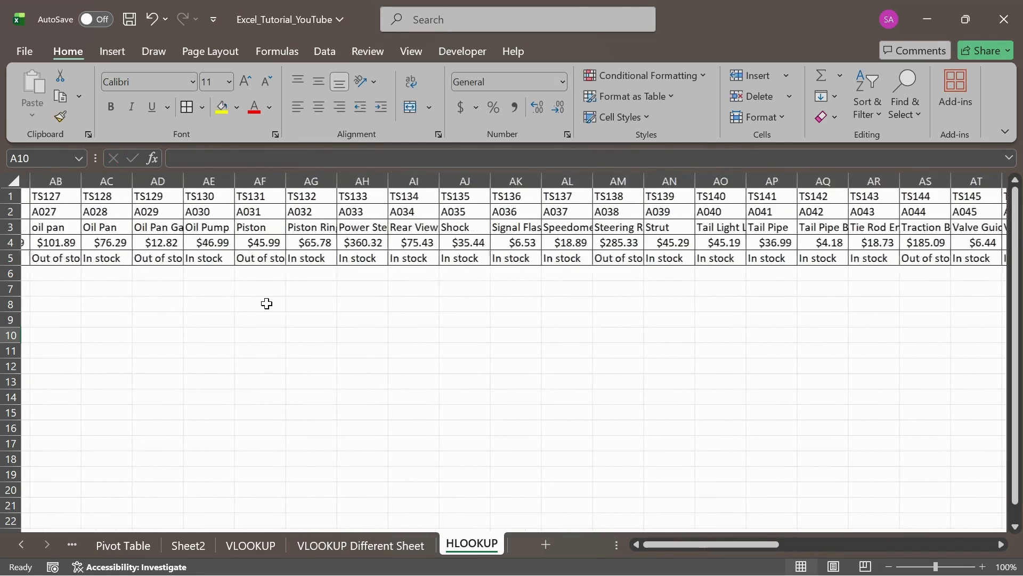
scroll(267, 303, "right", 1)
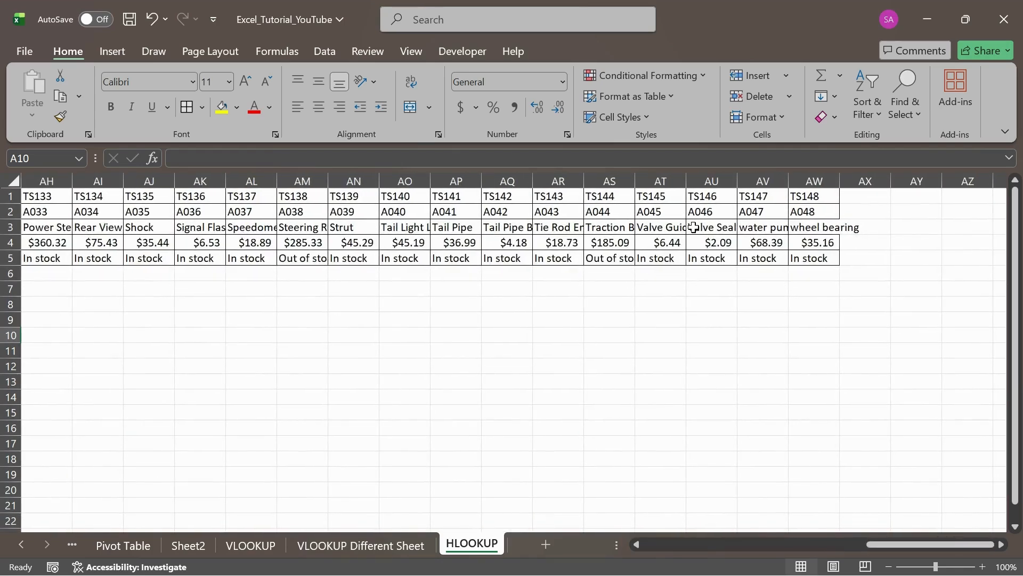
scroll(544, 331, "left", 15)
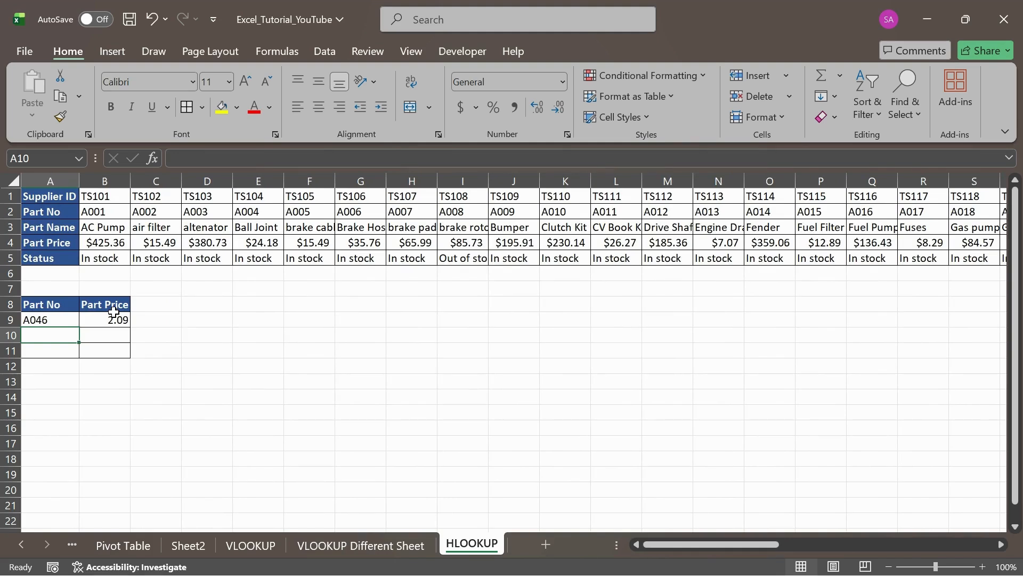
left_click(113, 322)
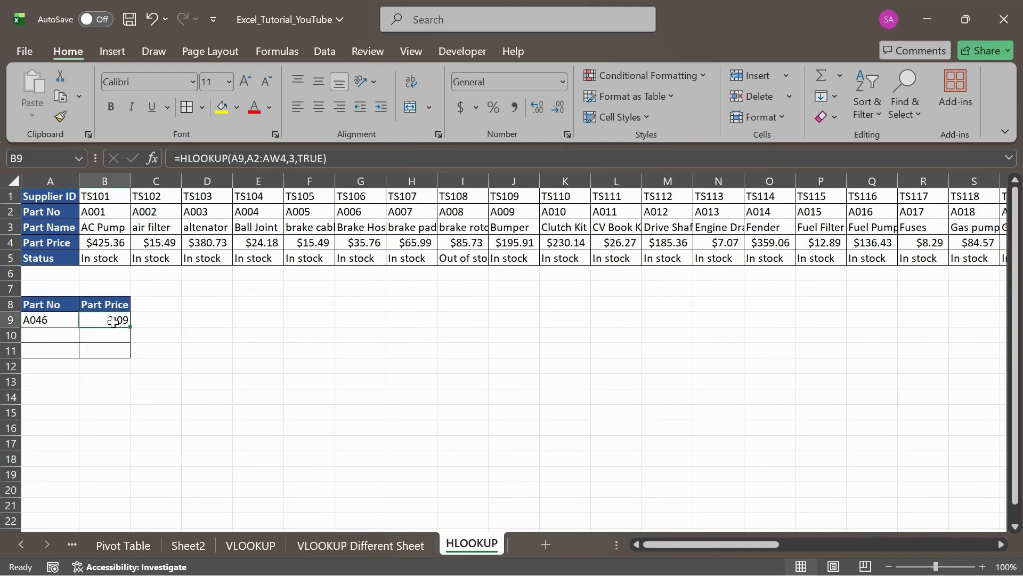
Step: Remove all borders from the empty cells A10:B11
left_click_drag(43, 305, 89, 345)
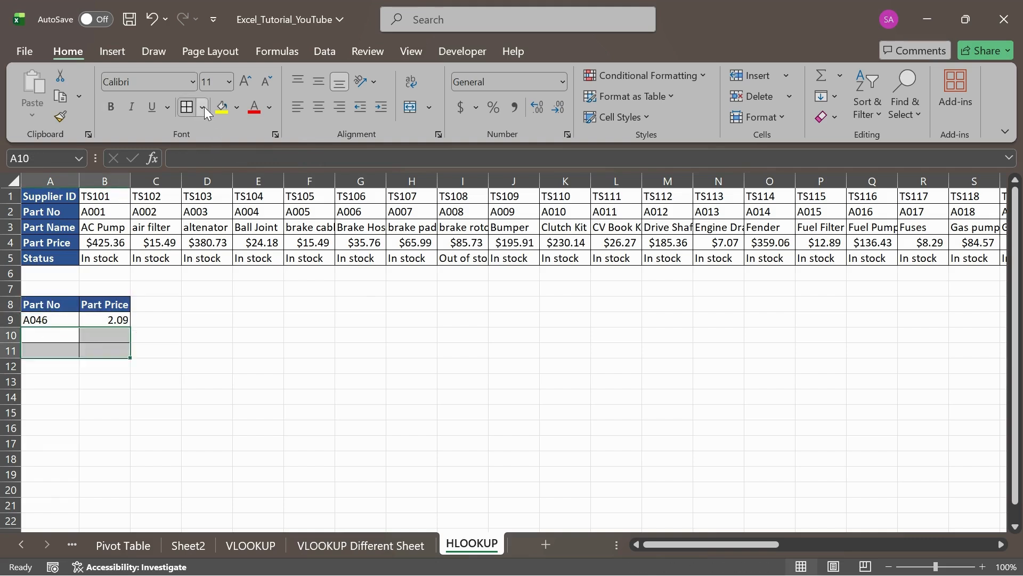
left_click(203, 107)
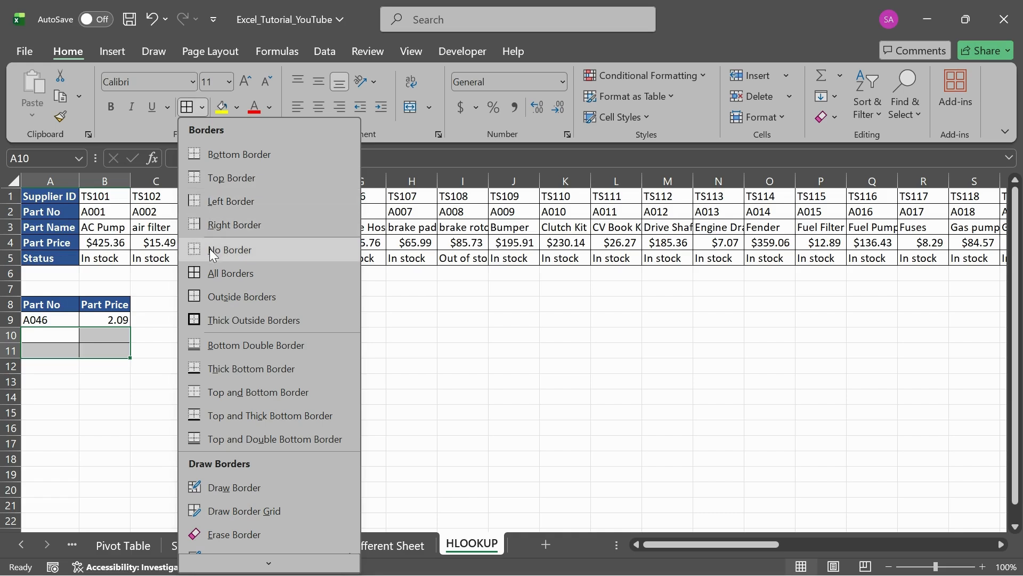
left_click(209, 249)
Step: Apply all borders to the lookup row A9:B9
left_click(44, 313)
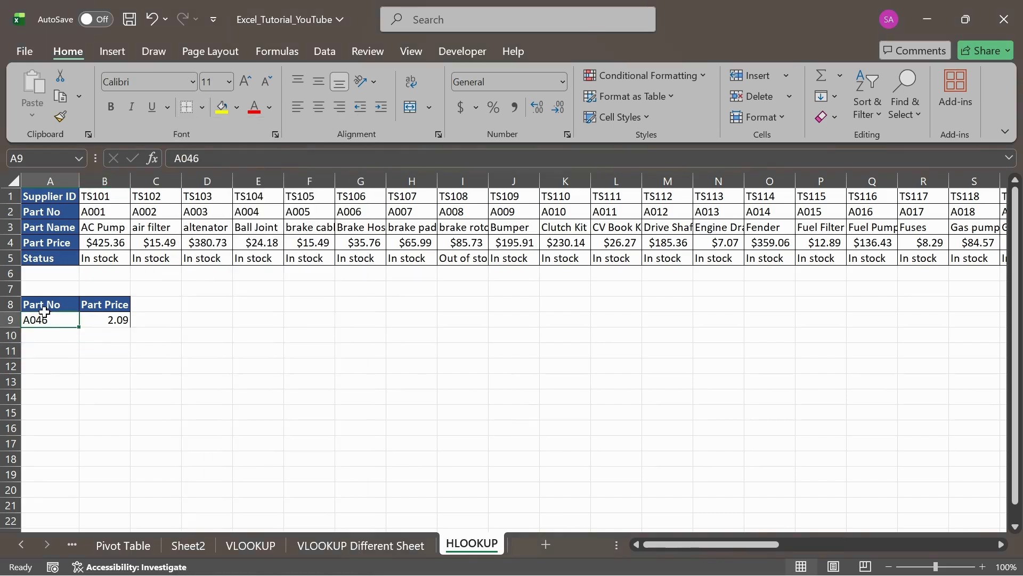
left_click_drag(45, 315, 104, 319)
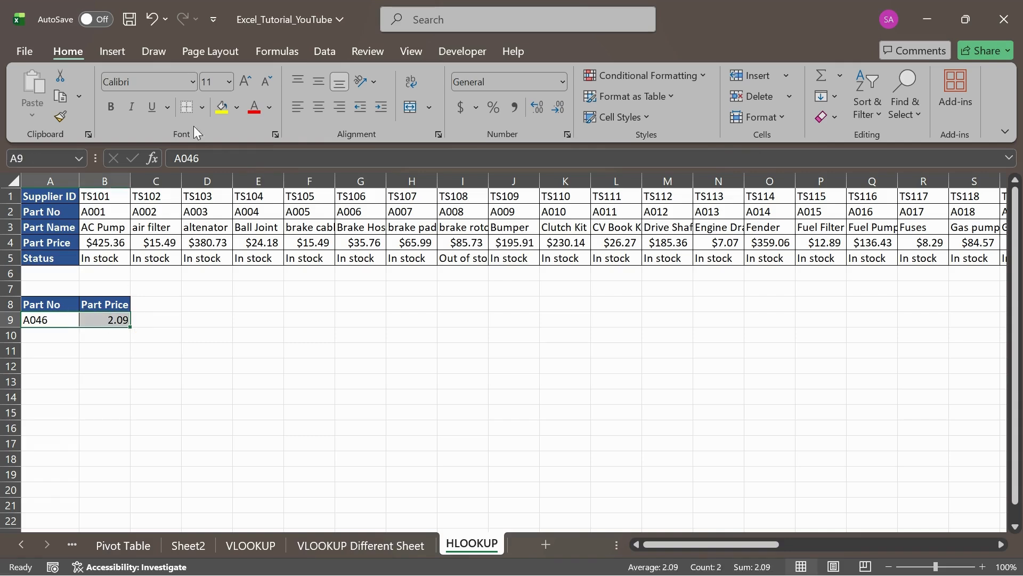
left_click(202, 110)
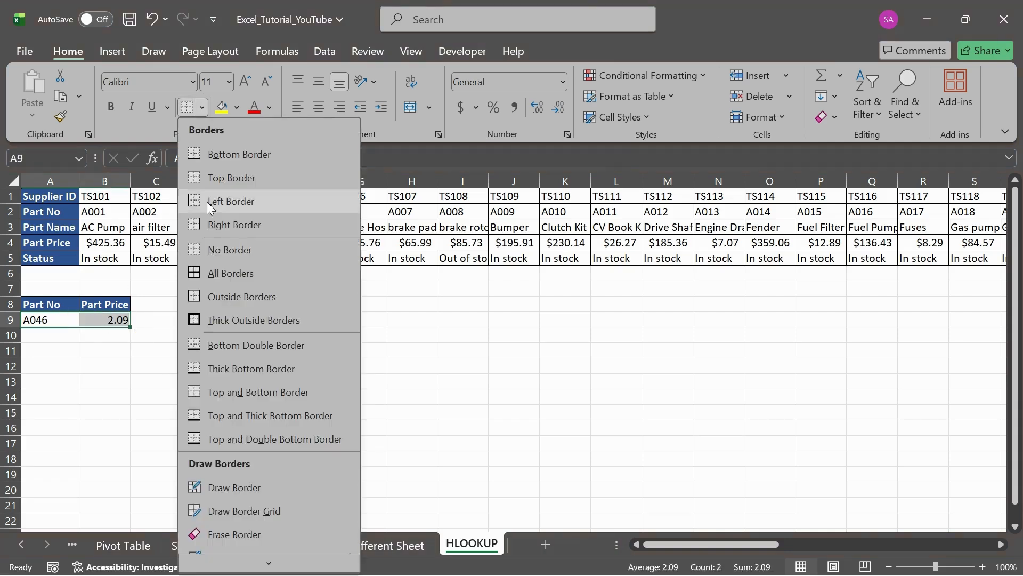
left_click(206, 264)
left_click(179, 300)
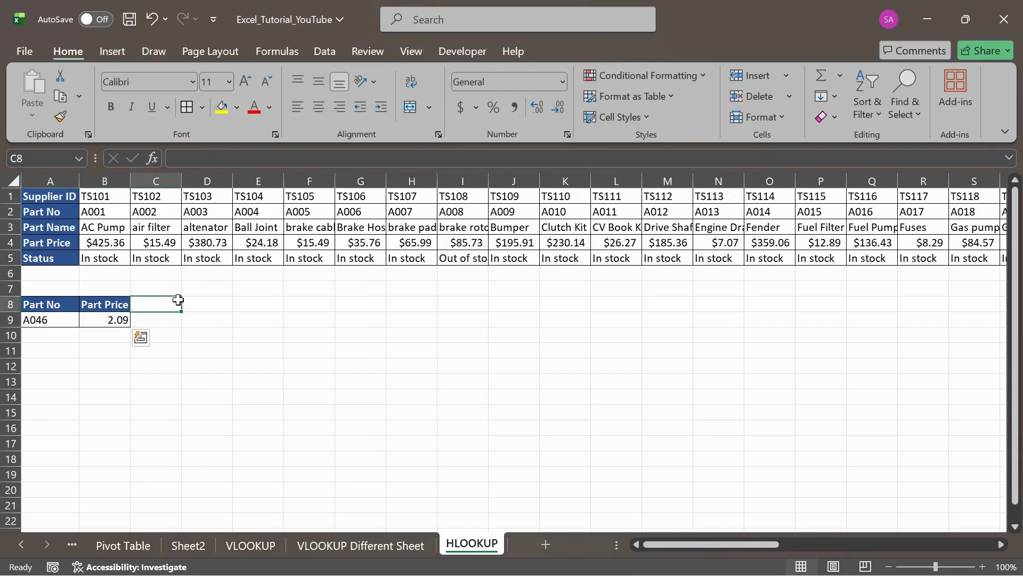